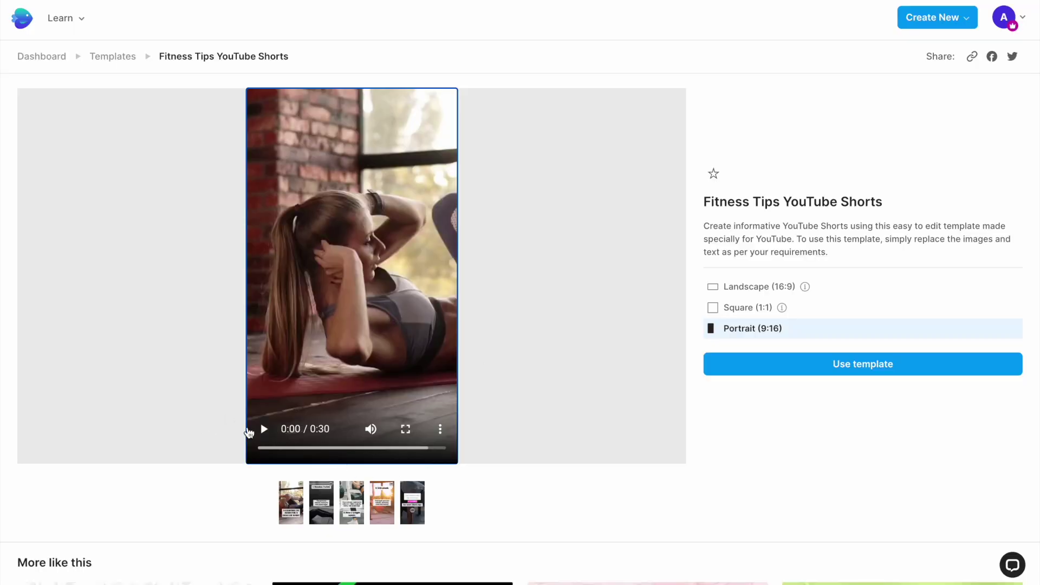
Play the Fitness Tips YouTube Shorts template preview in Portrait (9:16) to the end.
click(264, 429)
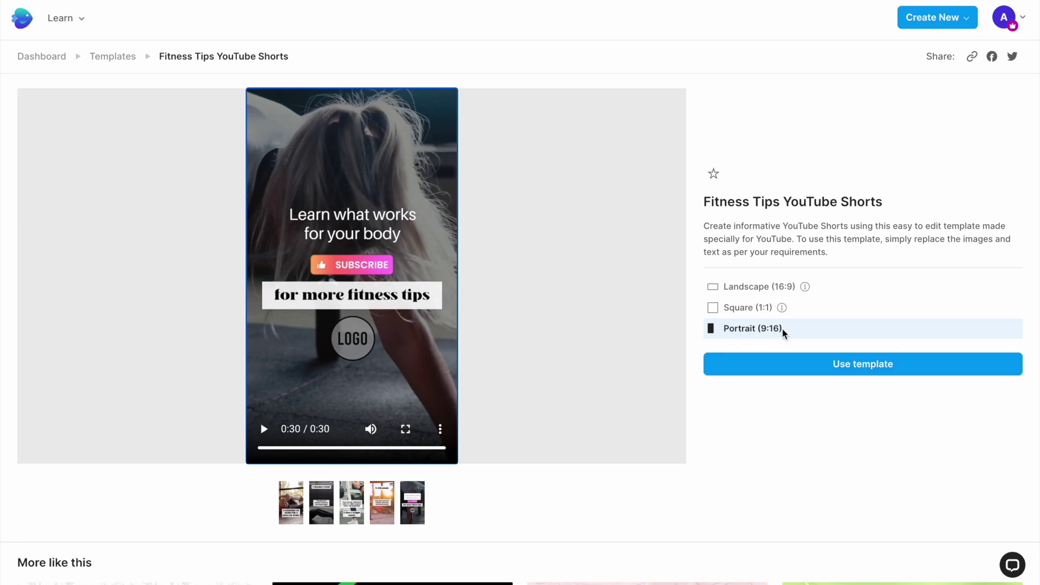
Start a project from the template and inspect scenes 2 and 3 and the music track.
click(799, 366)
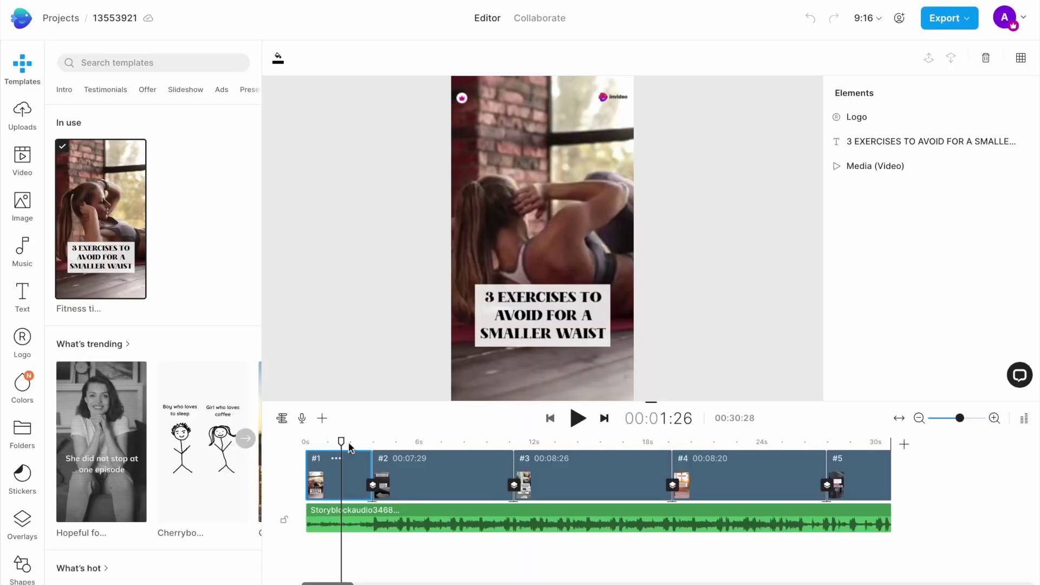
click(548, 157)
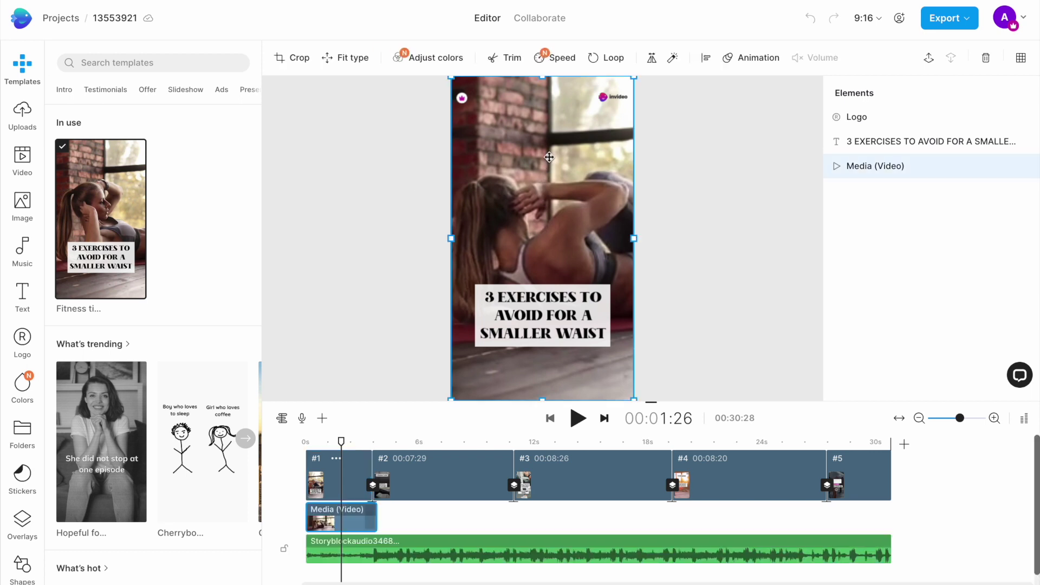
click(456, 441)
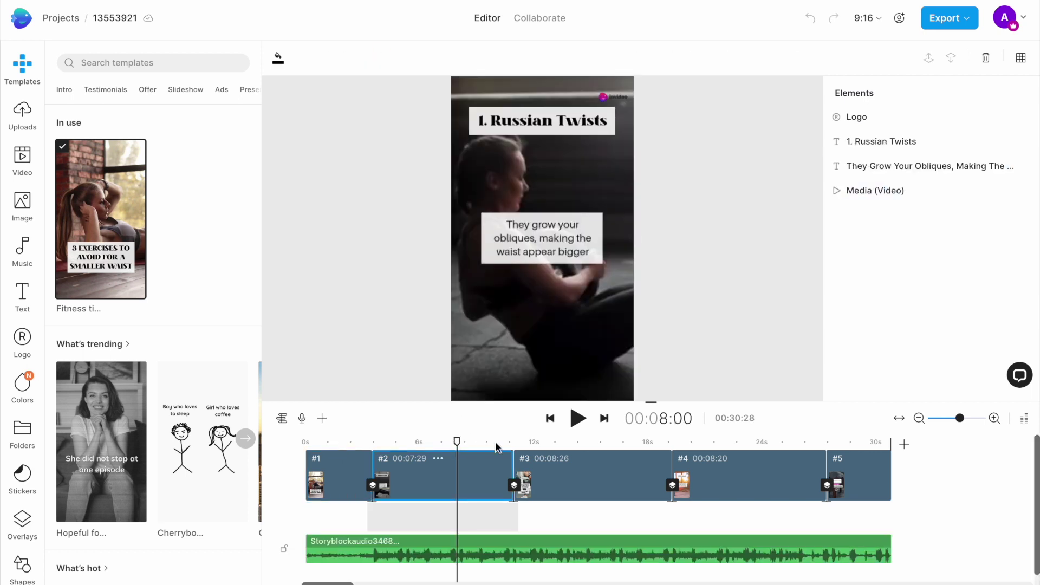
click(579, 440)
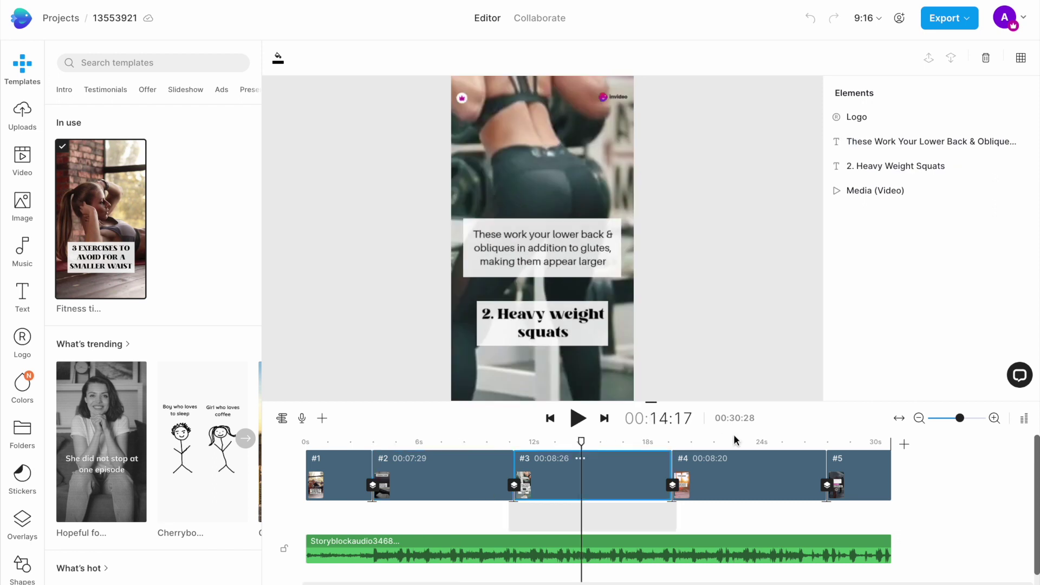
click(470, 546)
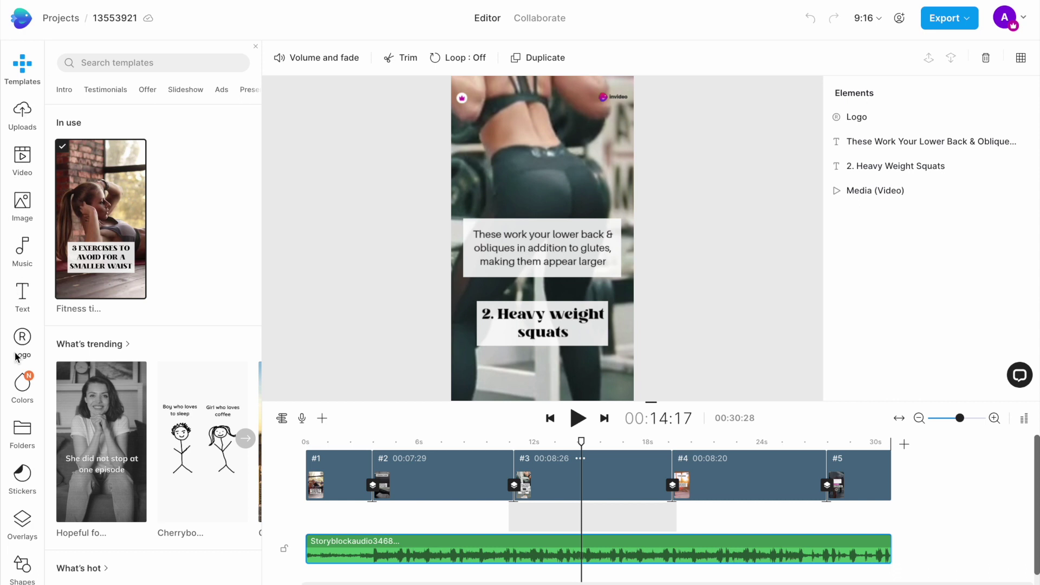
Browse the Image, Text and Music libraries, finishing on the uploaded media.
click(19, 210)
click(24, 295)
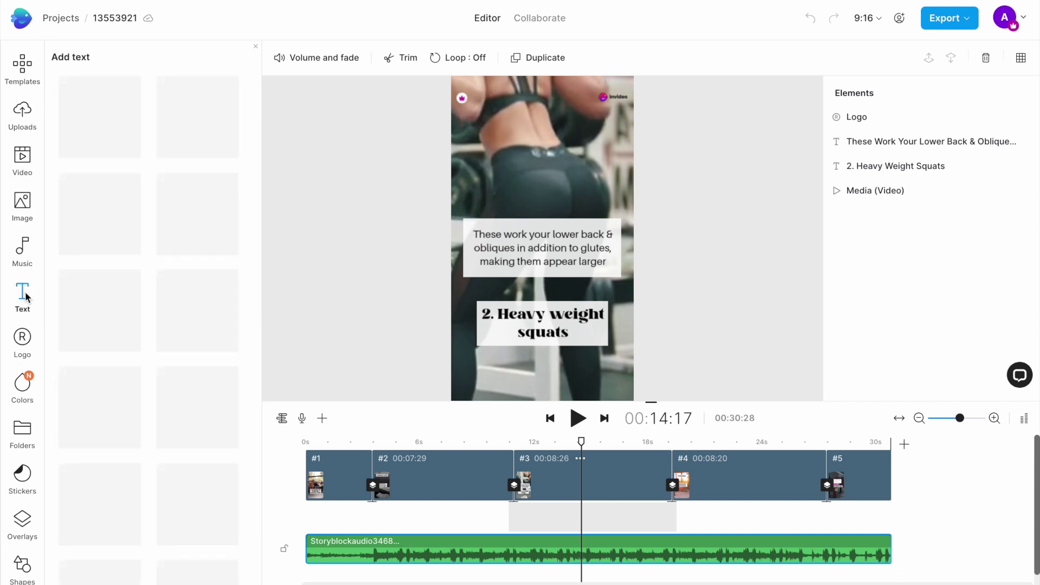
click(22, 256)
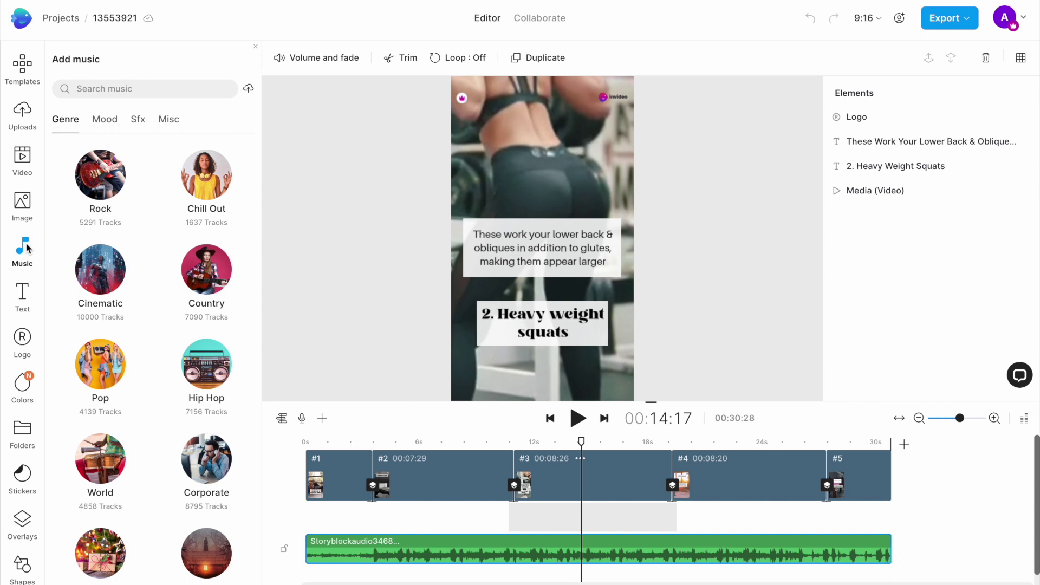
click(23, 112)
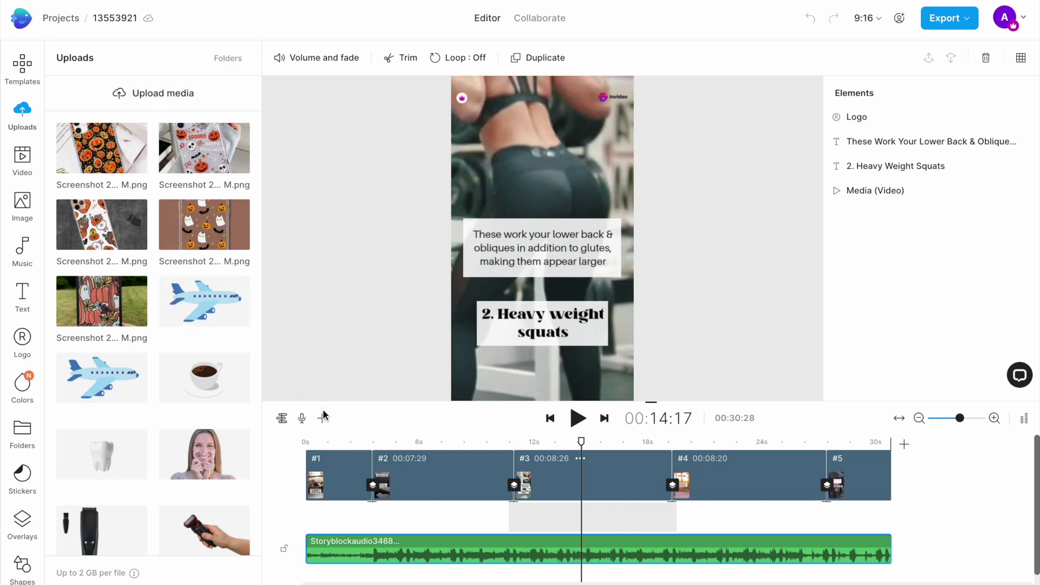
Select scene 1's background and search the stock videos for 'skincare'.
click(334, 453)
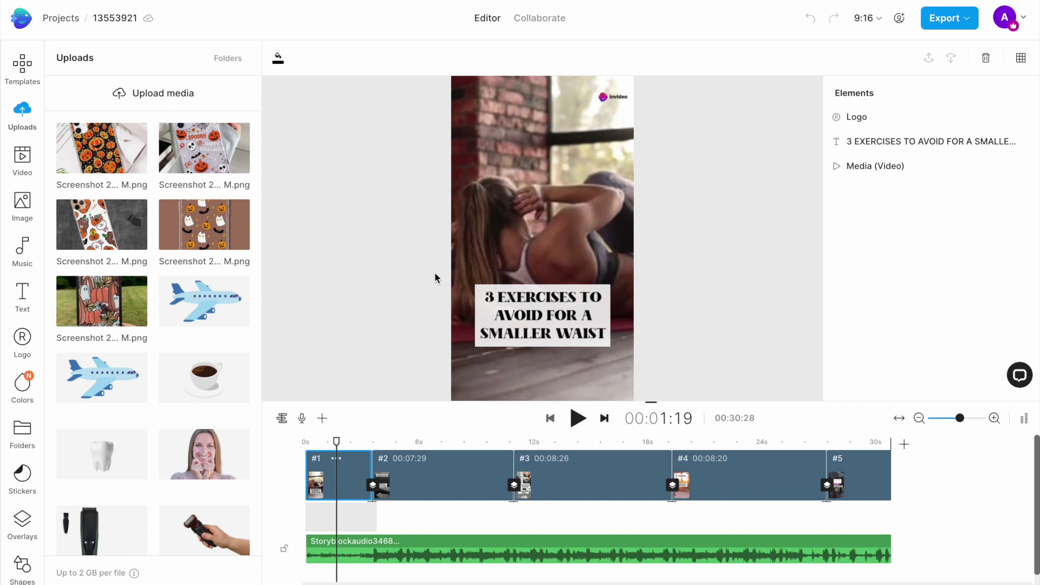
click(474, 238)
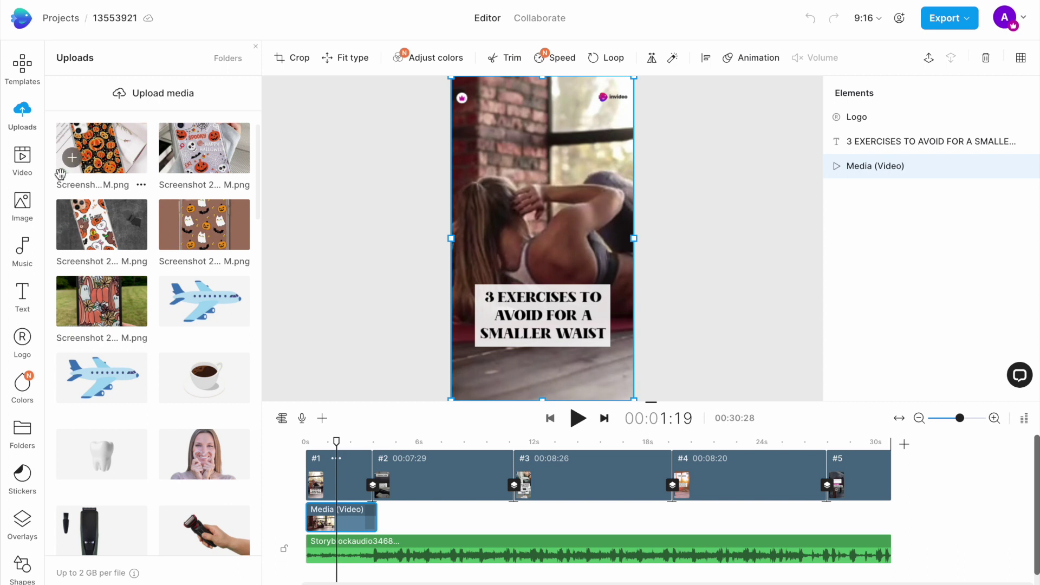
click(23, 157)
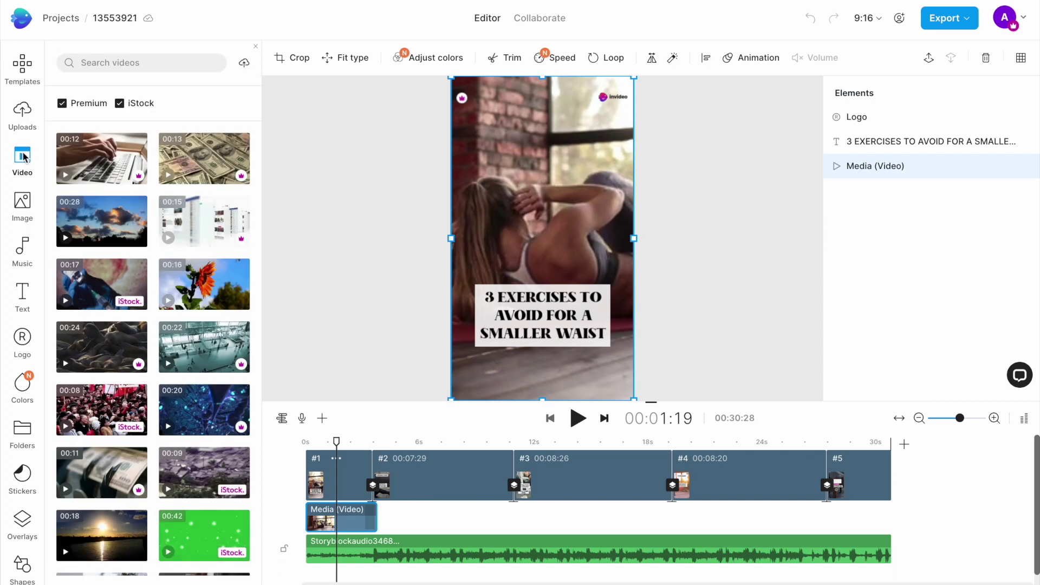
click(136, 62)
text(skincare)
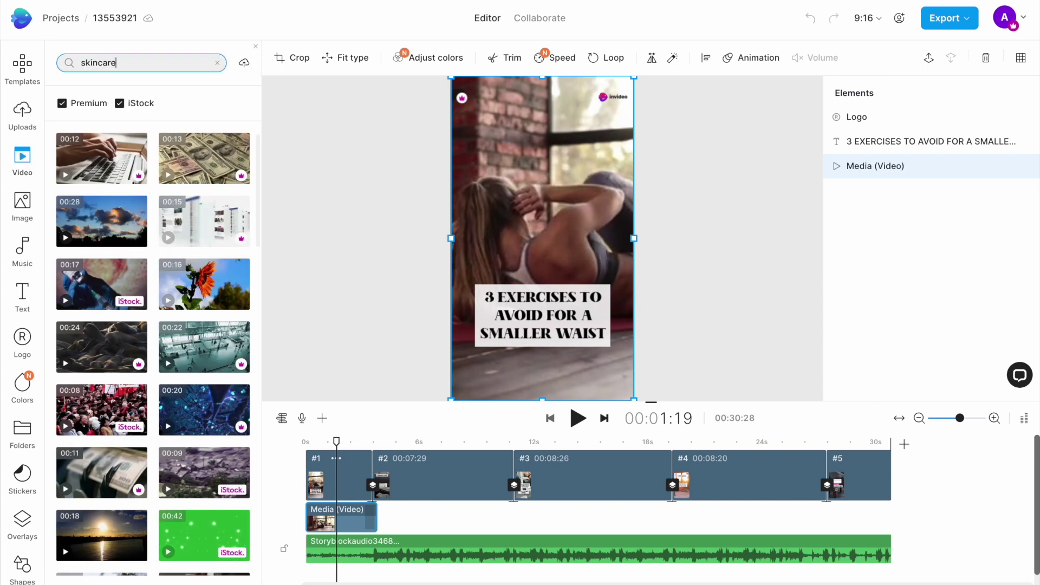
key(Return)
Replace scene 1's background with the 22-second skincare clip, trimmed to fit the scene.
mouse_move(227, 318)
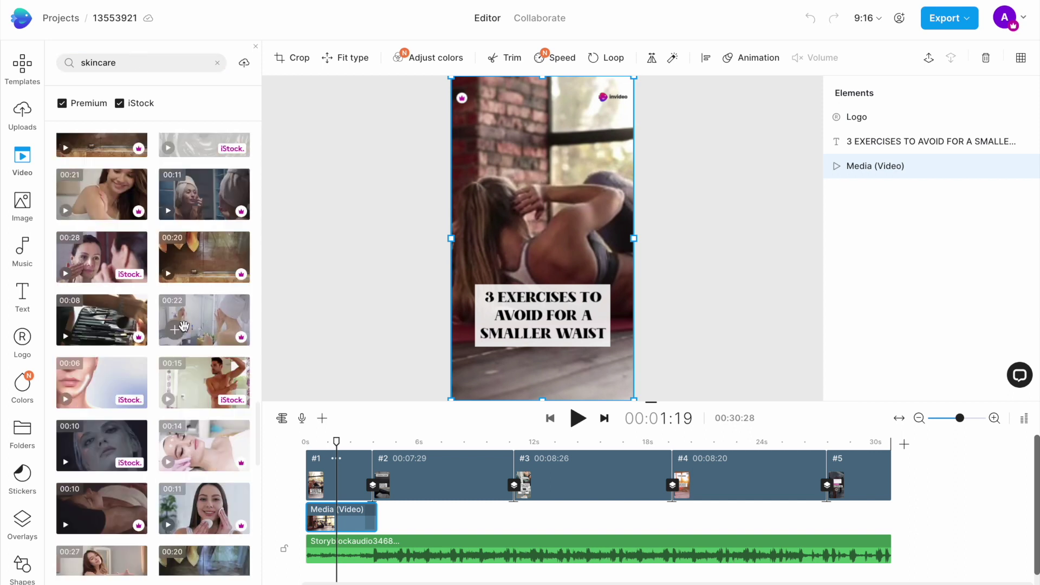
drag(227, 318, 474, 127)
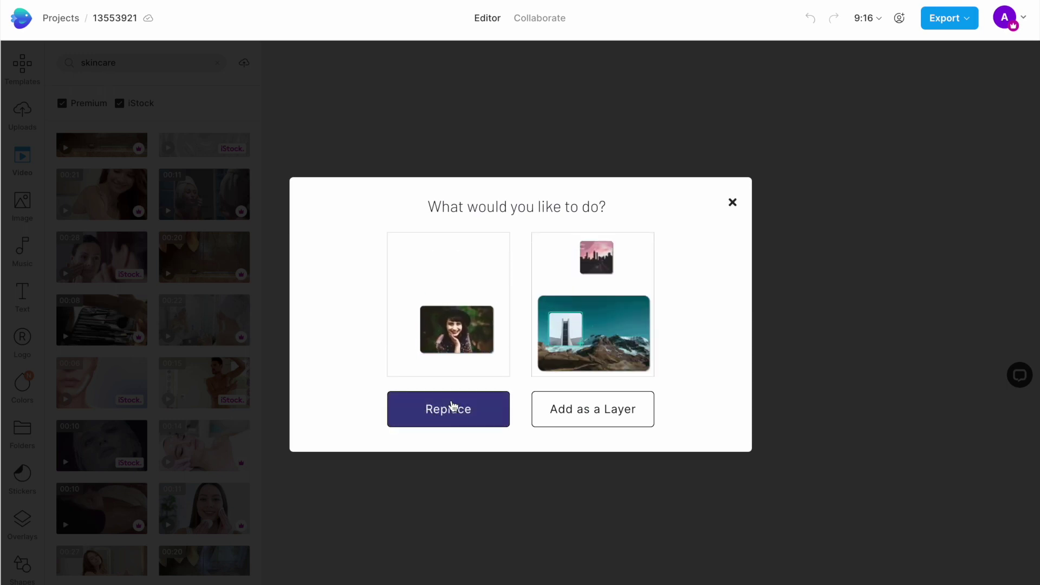
click(454, 410)
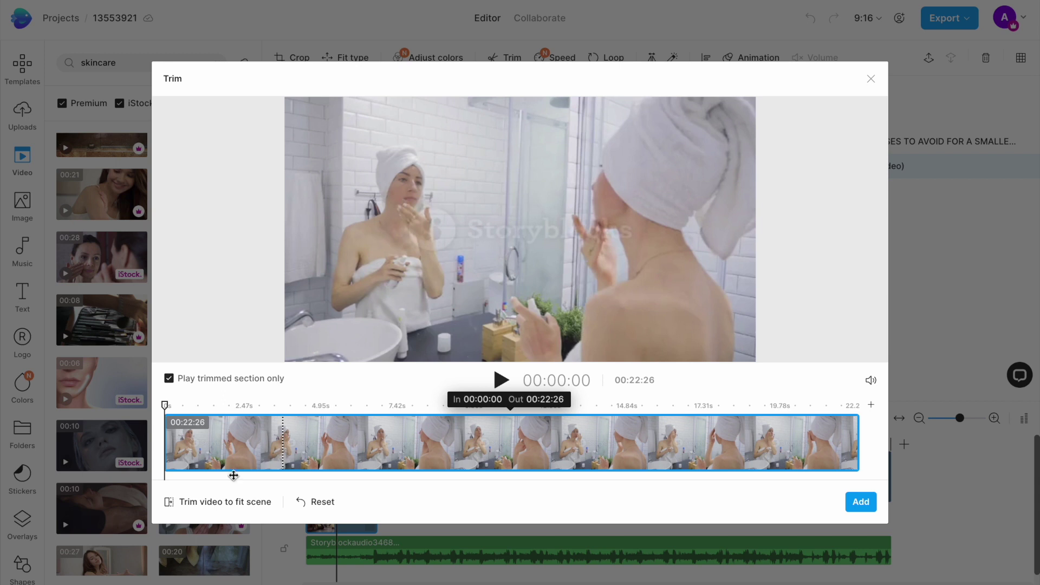
click(174, 501)
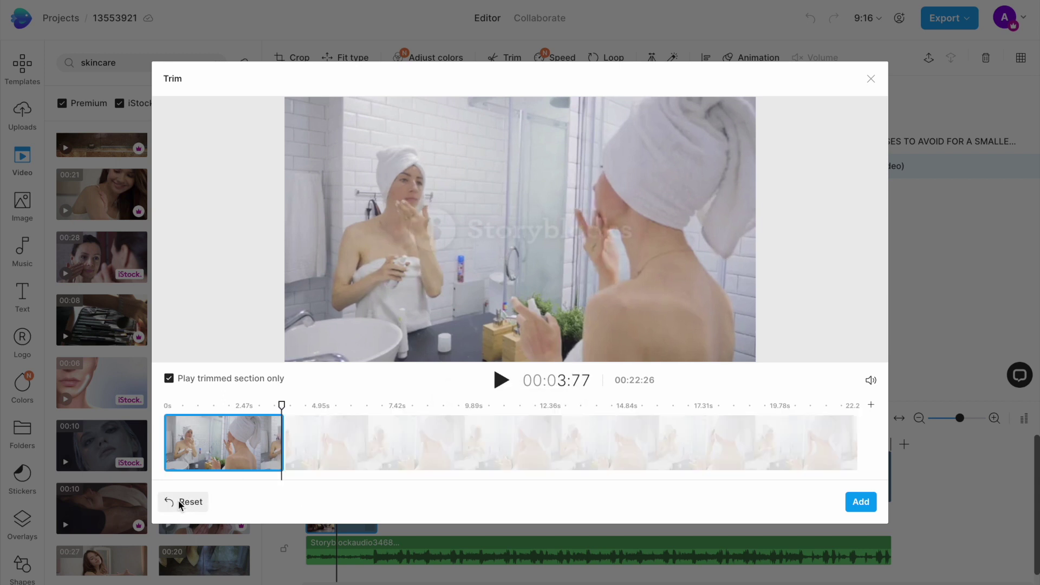
click(853, 502)
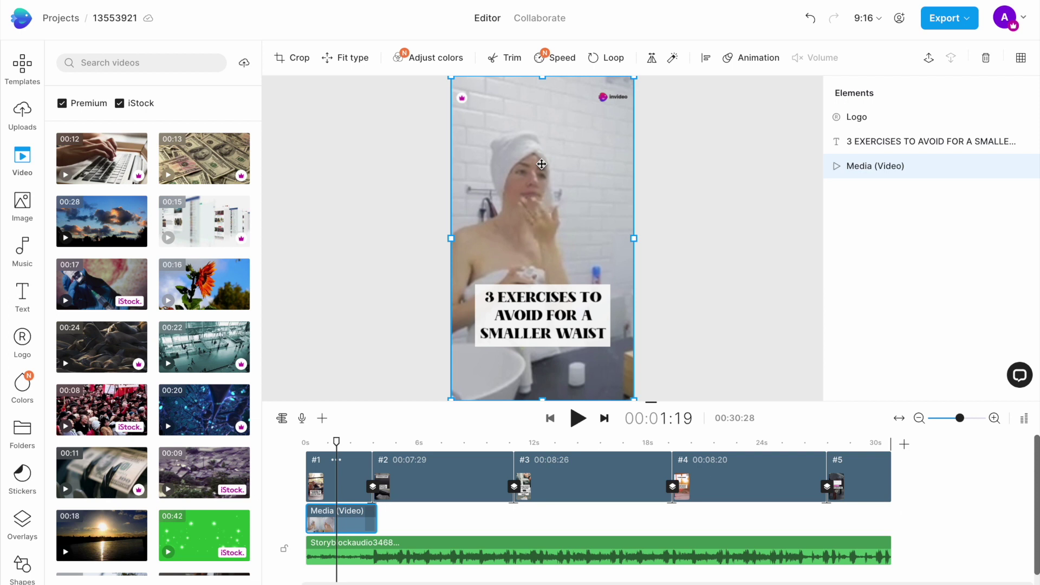
Delete the small overlay video from the '1. Russian Twists' scene.
click(440, 469)
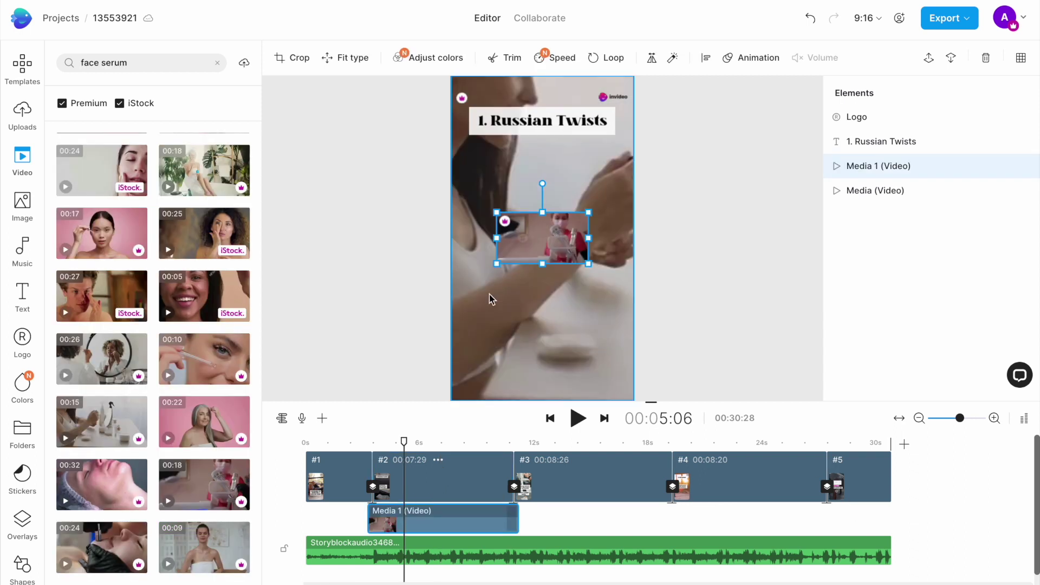
drag(488, 269, 514, 260)
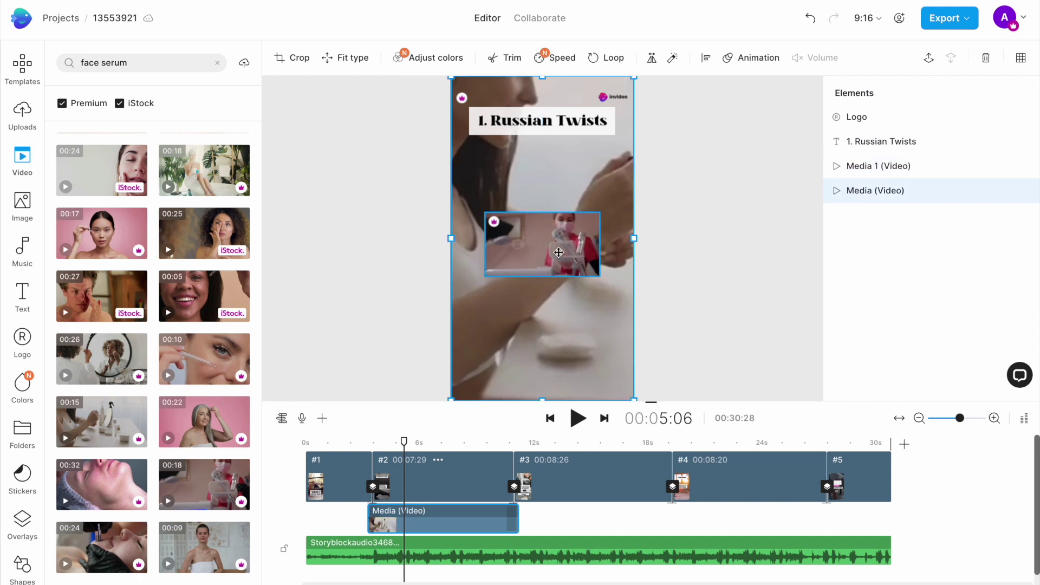
key(Delete)
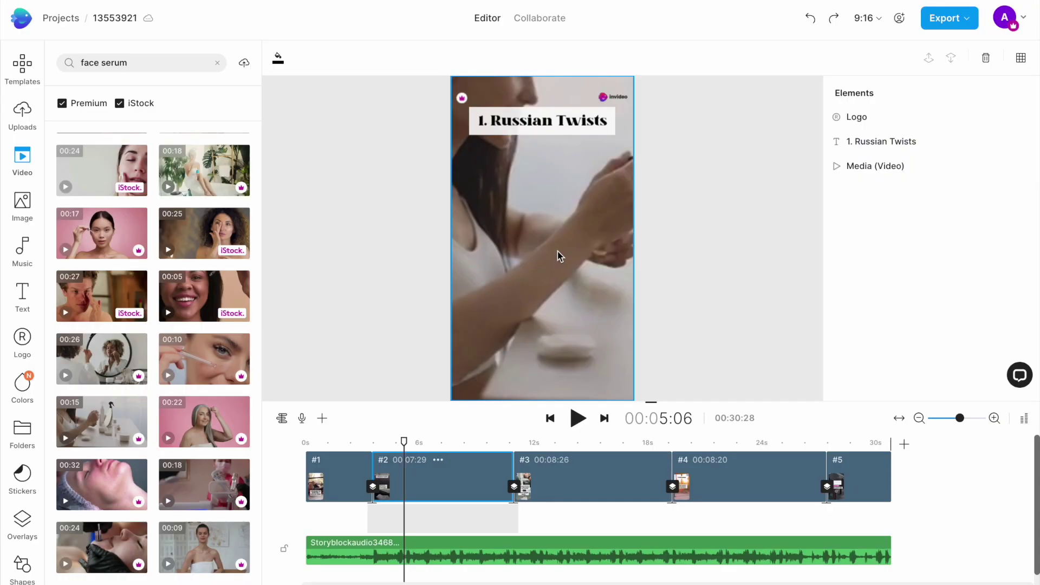
click(344, 440)
Change the opening title's words after '3' so it reads '3 SKIN CARE MISTAKES'.
click(526, 317)
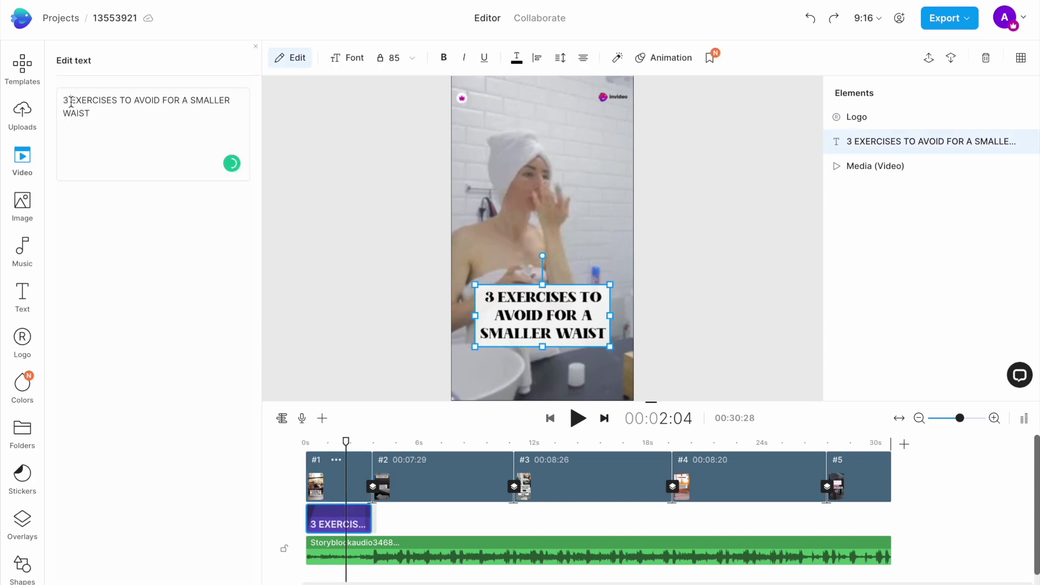
drag(71, 100, 108, 116)
text(S)
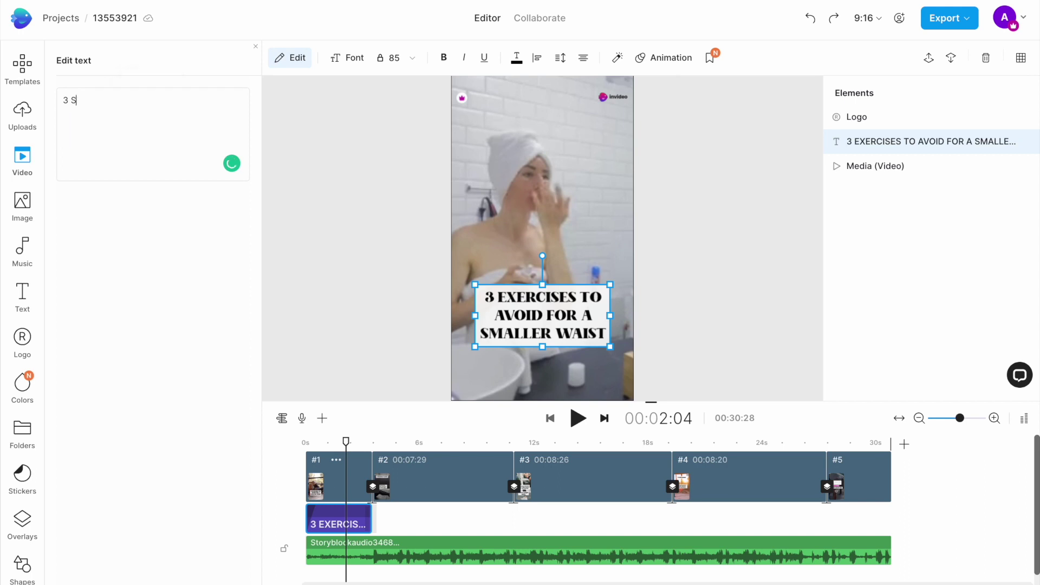
text(KIN CARE MISTAKES)
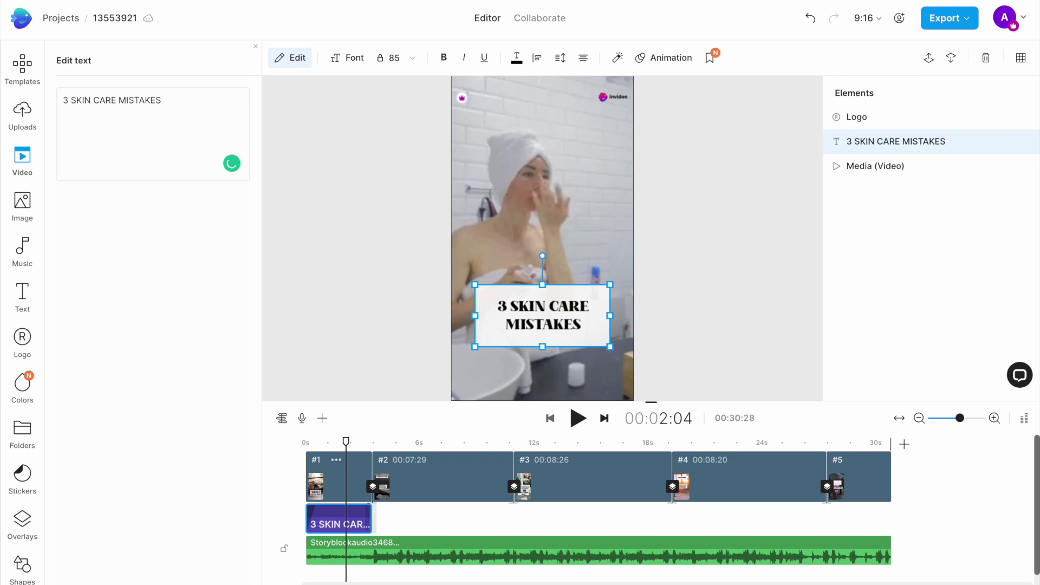
click(869, 466)
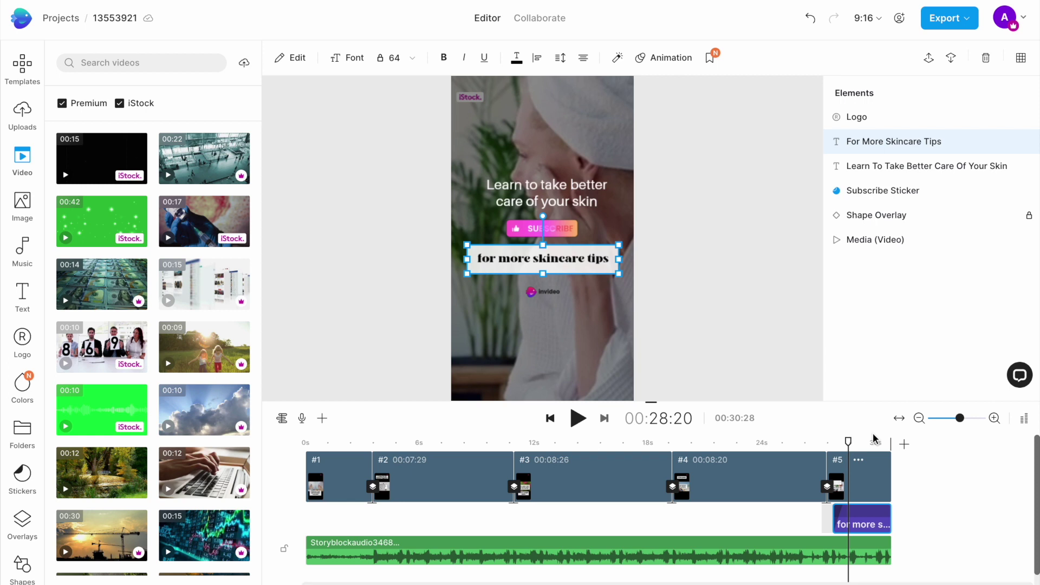
Swap the invideo logo for the uploaded misolo Cosmetics logo (misolog logo.png) in all scenes.
click(856, 442)
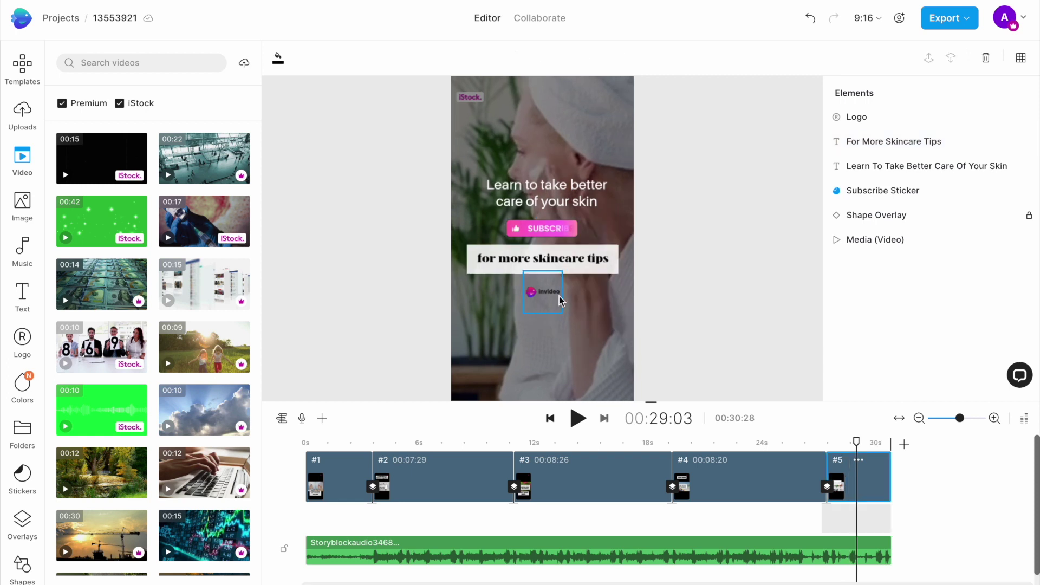
click(556, 300)
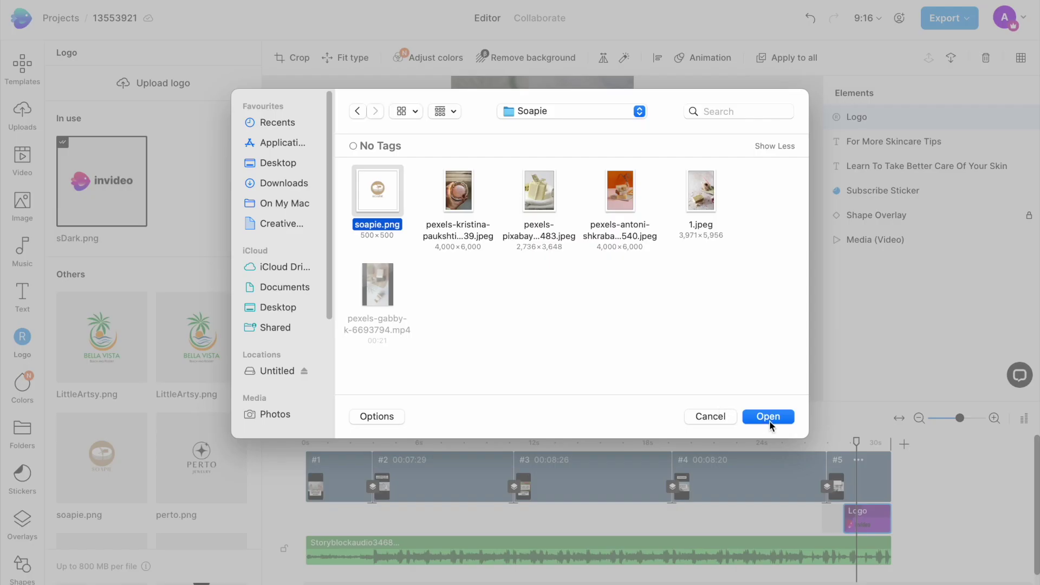
click(768, 417)
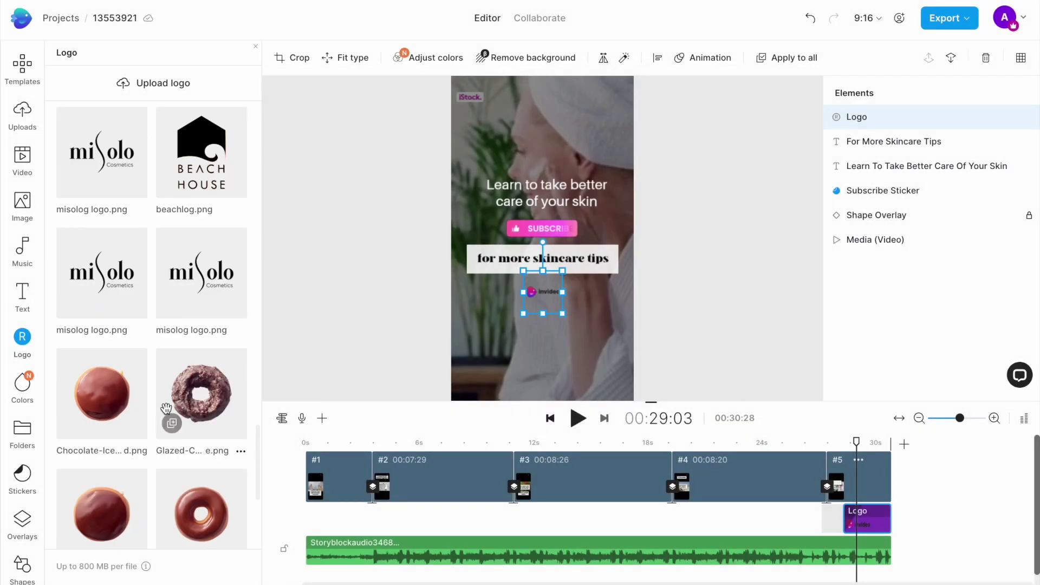
click(119, 147)
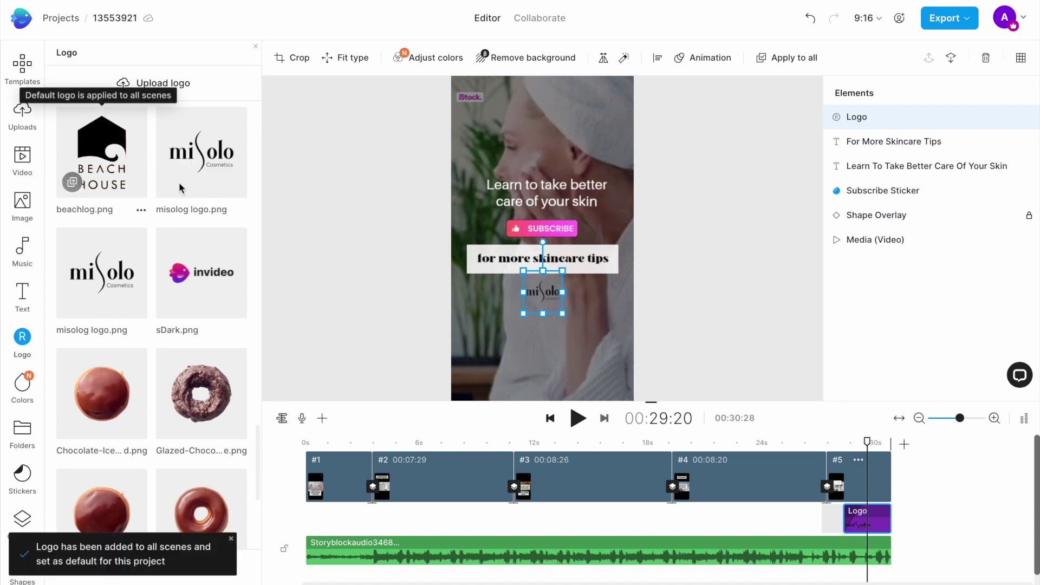
click(782, 443)
click(295, 440)
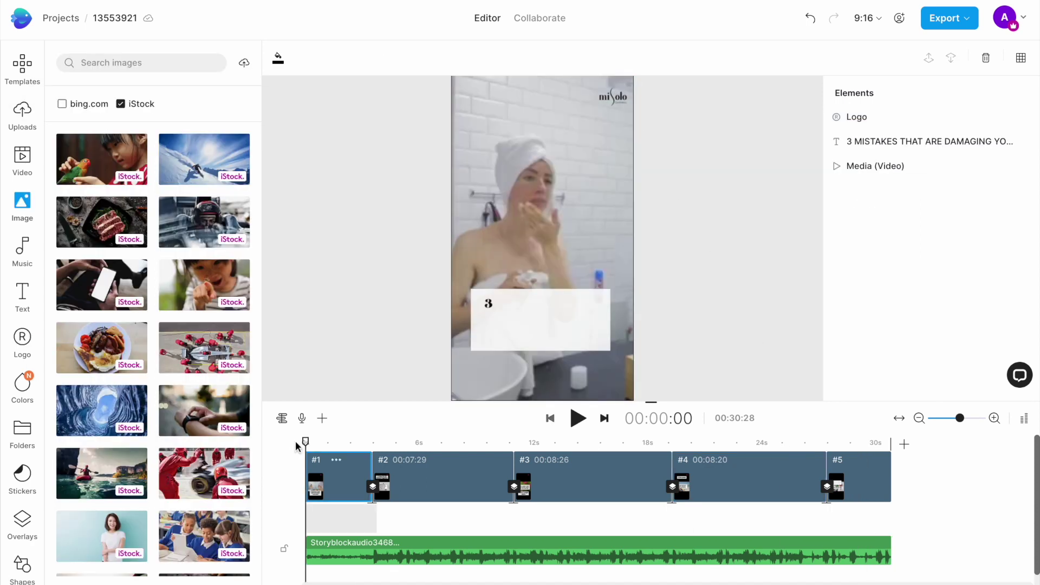
Preview the finished short from the start, then view Export's resolution options.
click(577, 419)
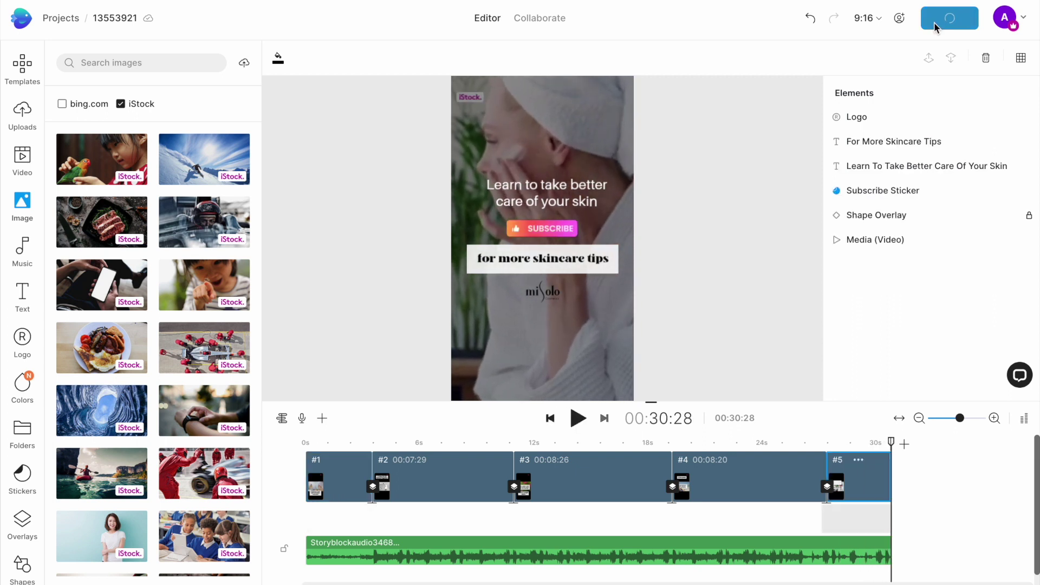
click(927, 97)
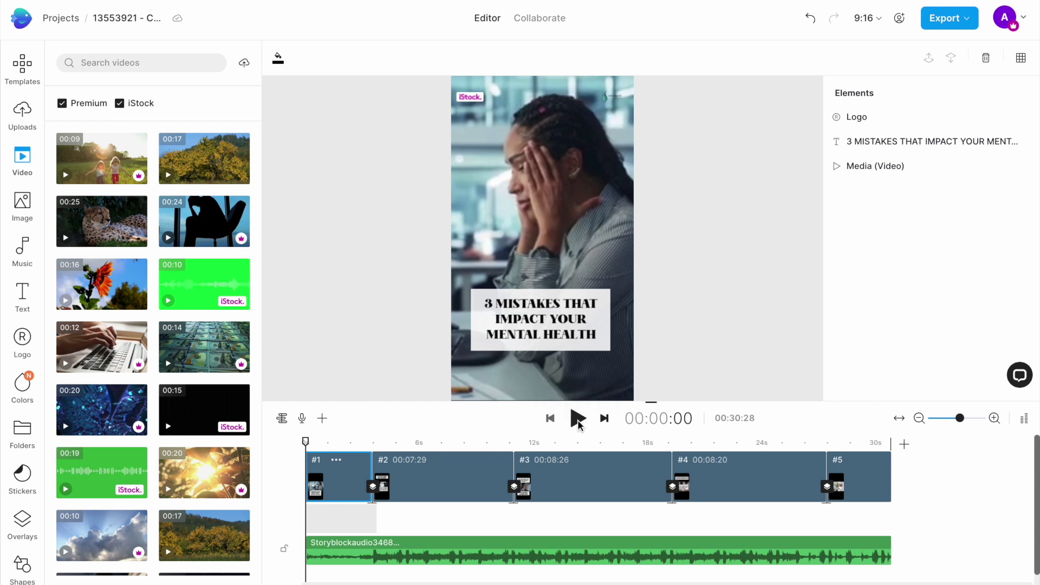
click(577, 418)
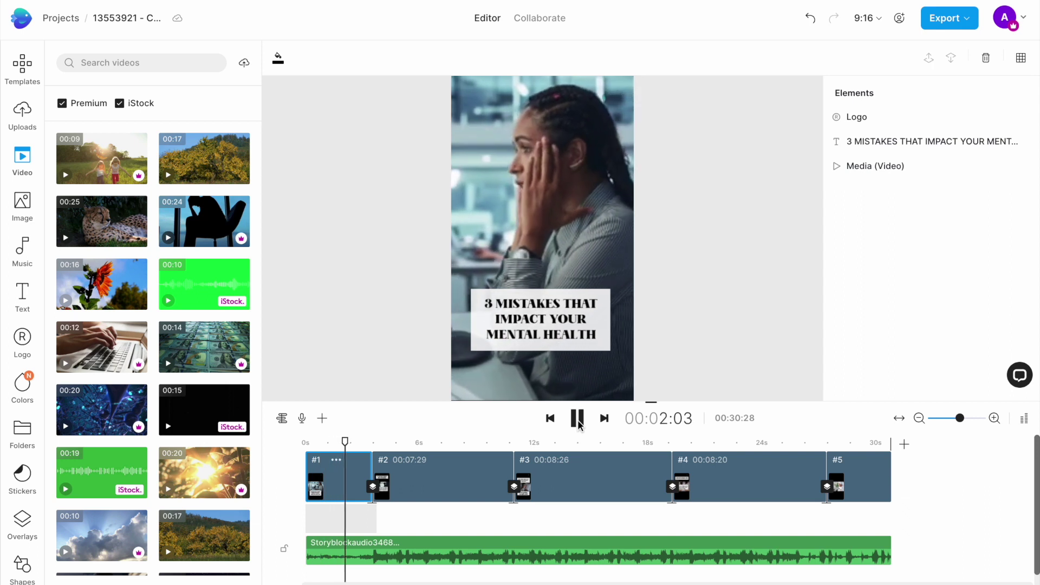